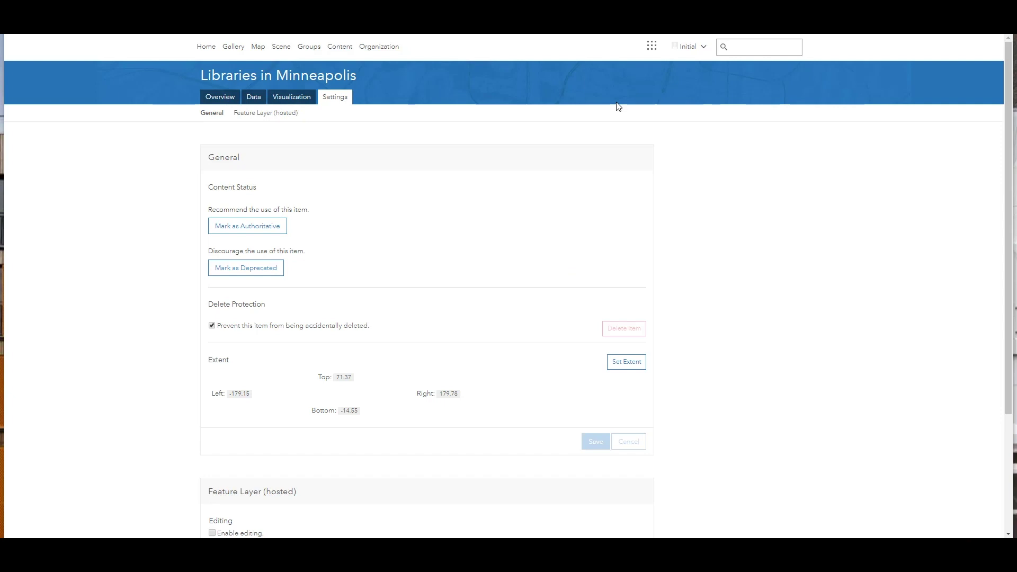
# Step: Mark Libraries in Minneapolis as deprecated, then filter the keller peak gallery results to Authoritative status
pyautogui.click(258, 228)
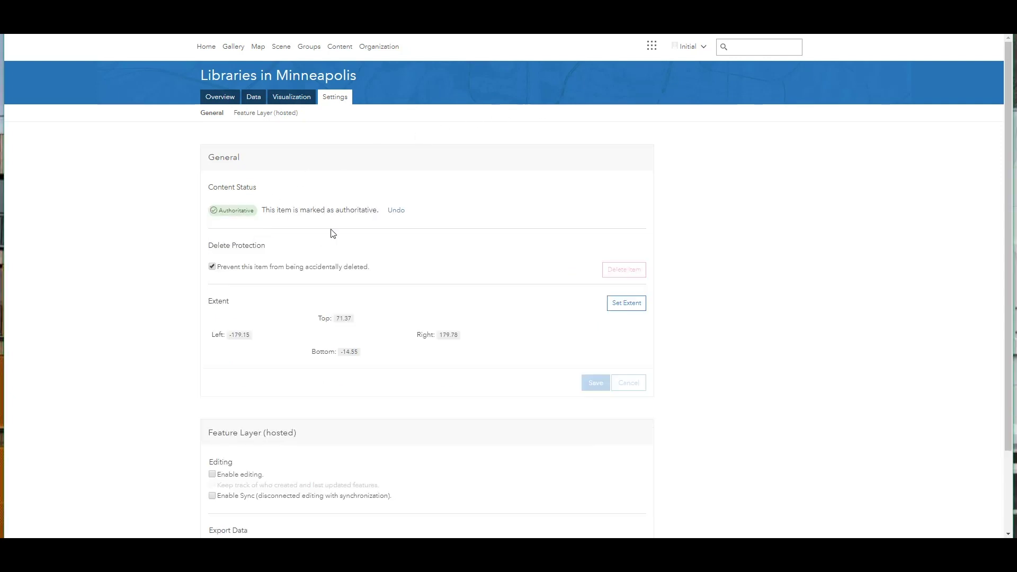
pyautogui.click(395, 211)
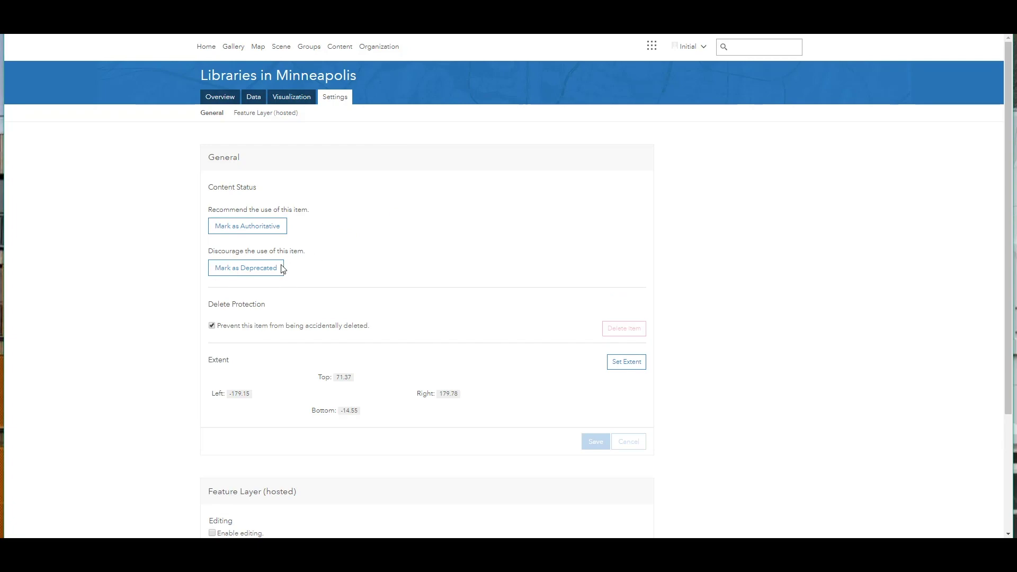
pyautogui.click(263, 270)
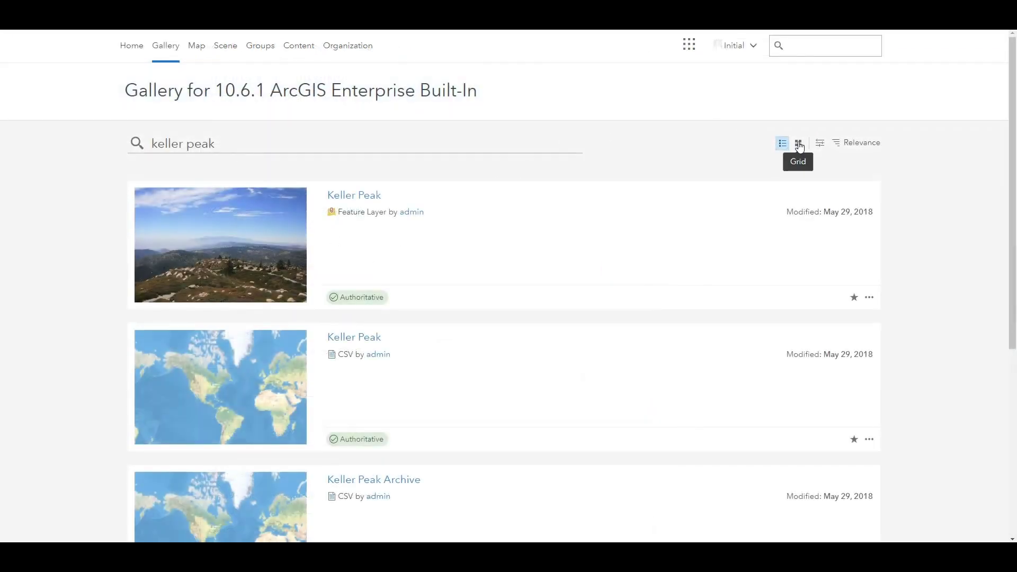
pyautogui.click(820, 143)
pyautogui.click(179, 371)
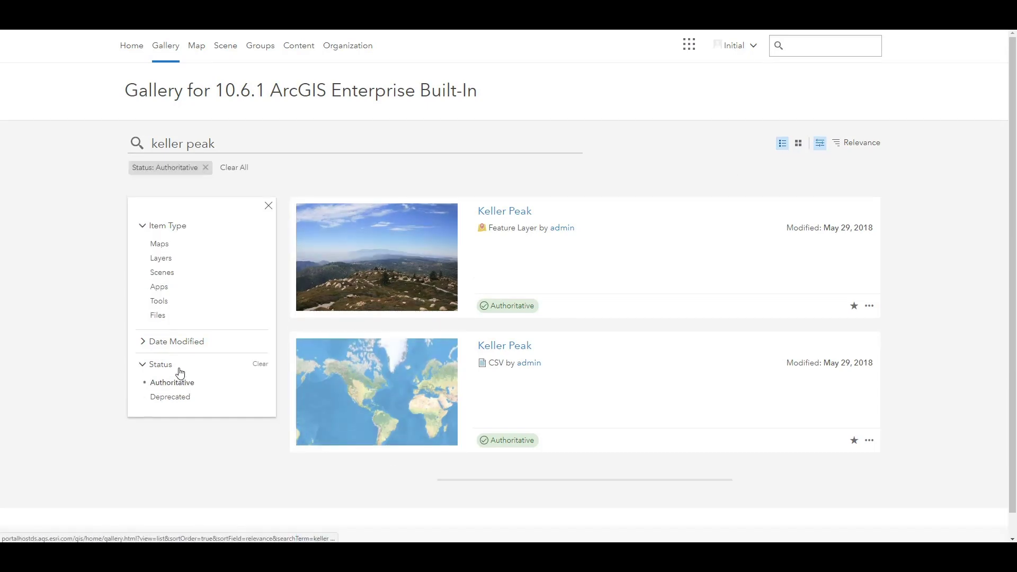
# Step: Switch the keller peak gallery Status filter to Deprecated
pyautogui.click(182, 397)
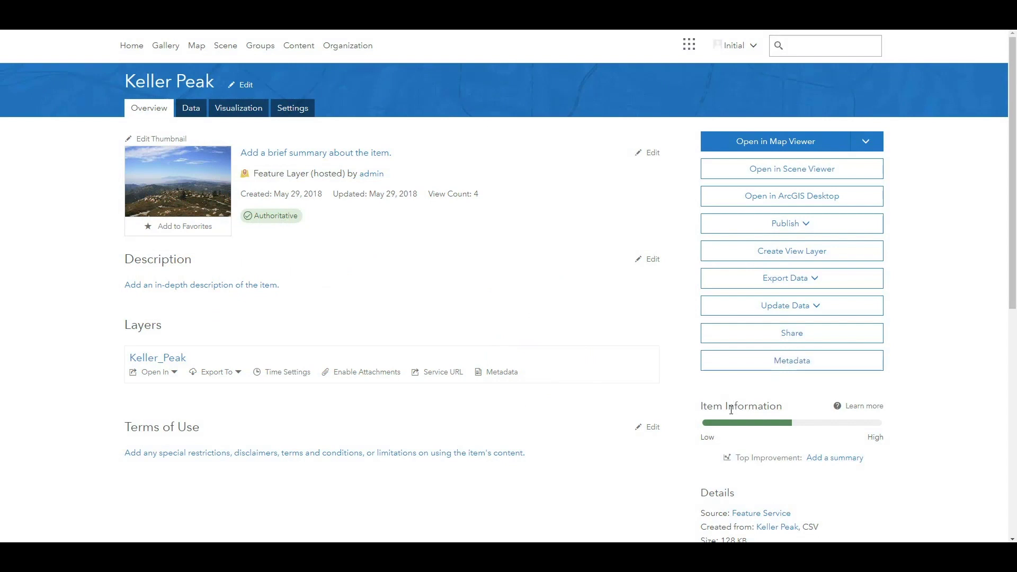
# Step: Give Keller Peak the summary "Hiking trail data for Keller Peak in Big Bear, CA."
pyautogui.click(839, 409)
pyautogui.scroll(-3, 839, 409)
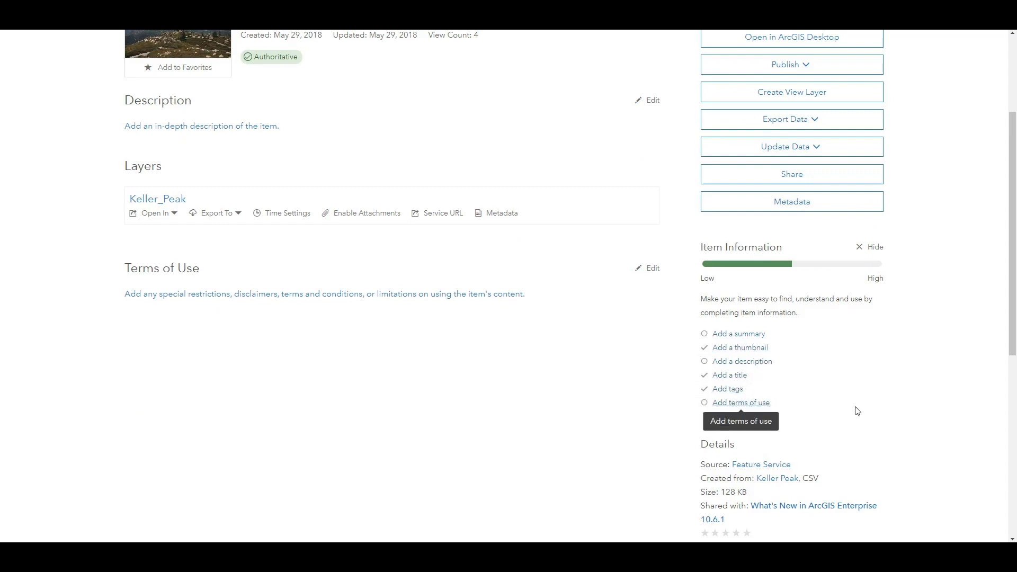
pyautogui.scroll(2, 912, 424)
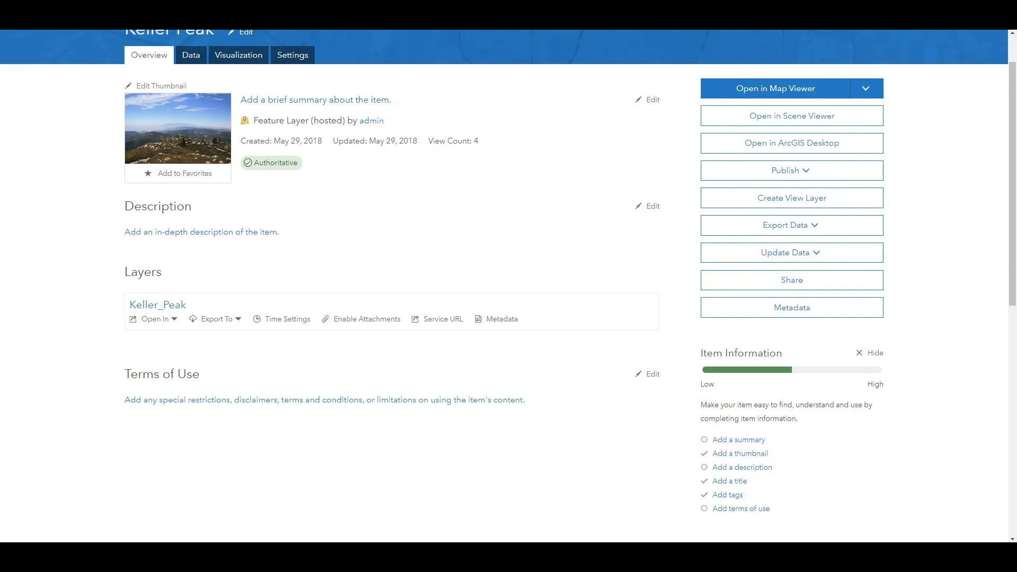
pyautogui.click(322, 99)
pyautogui.write('Hiking trail data for Keller Peak in Big Bear, CA.')
pyautogui.click(594, 174)
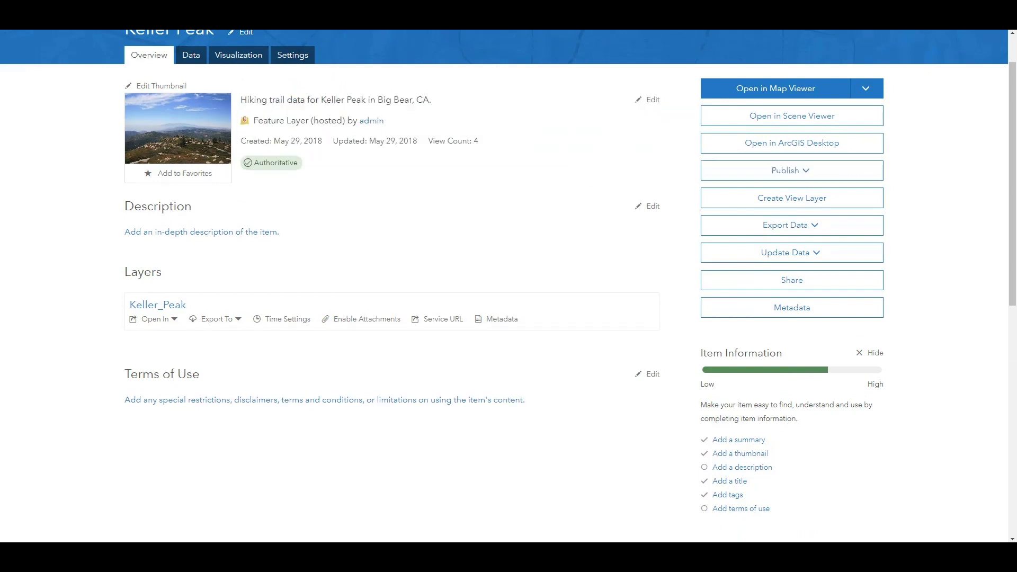
# Step: Add and save an in-depth description for the Keller Peak item
pyautogui.click(201, 232)
pyautogui.write('Keller Park details on terrain, elevation and difficulty for hikers.')
pyautogui.click(593, 401)
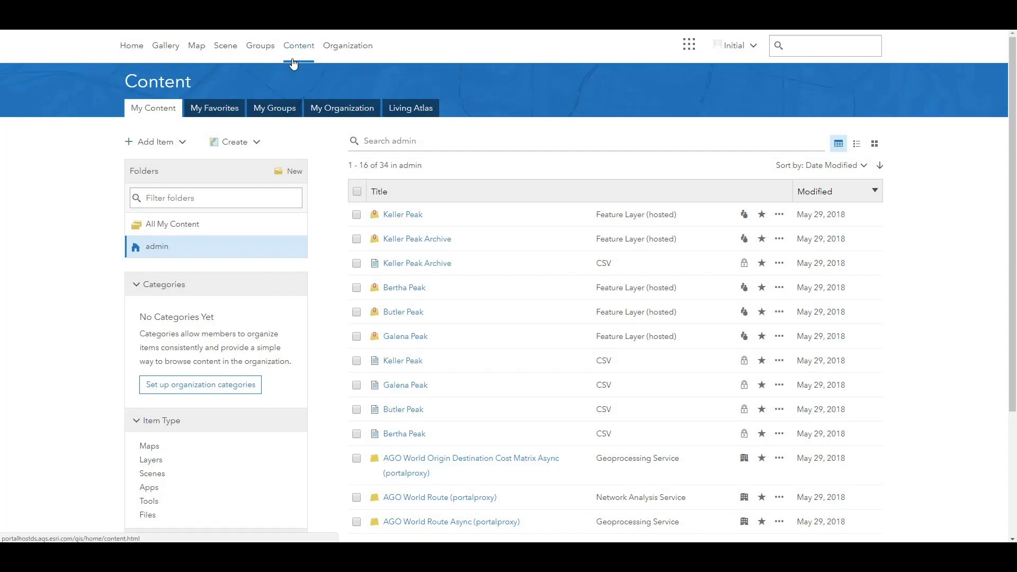
# Step: Create organization categories Southern California, Northern California and Pacific Northwest
pyautogui.click(212, 388)
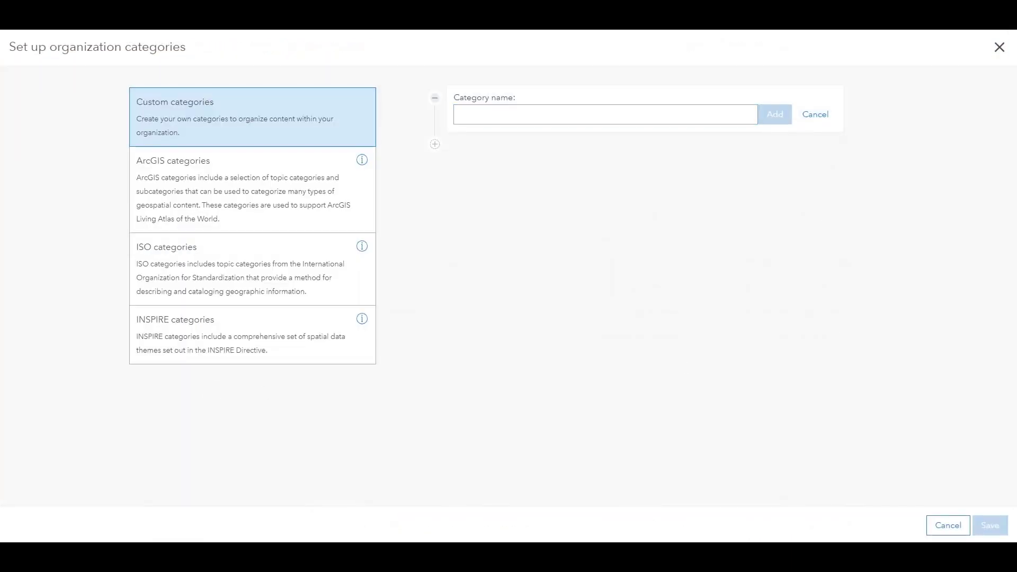
pyautogui.write('Southern California')
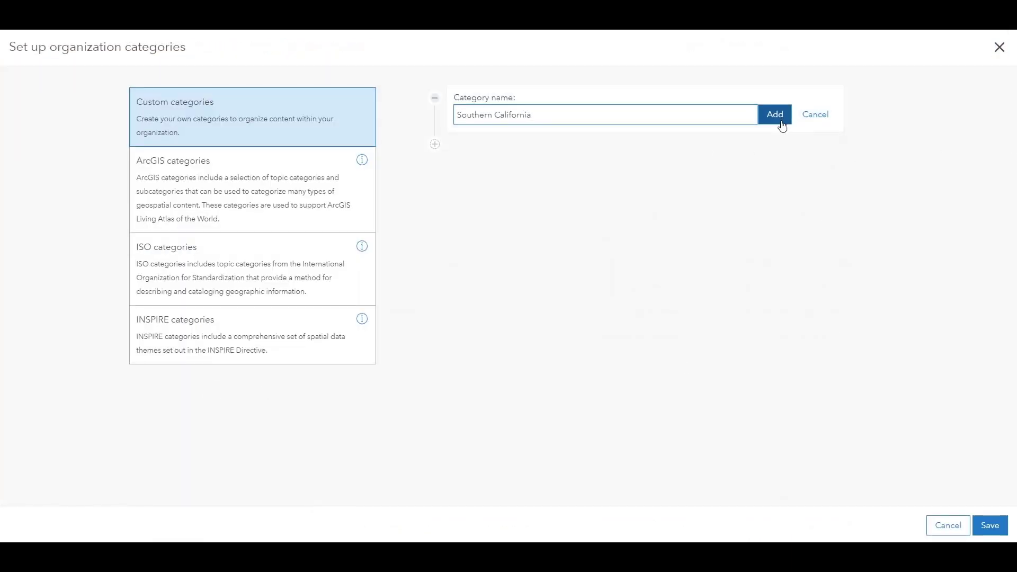
pyautogui.click(774, 116)
pyautogui.click(713, 174)
pyautogui.write('Northern California')
pyautogui.click(774, 167)
pyautogui.click(615, 220)
pyautogui.write('Pacific Northwest')
pyautogui.click(774, 220)
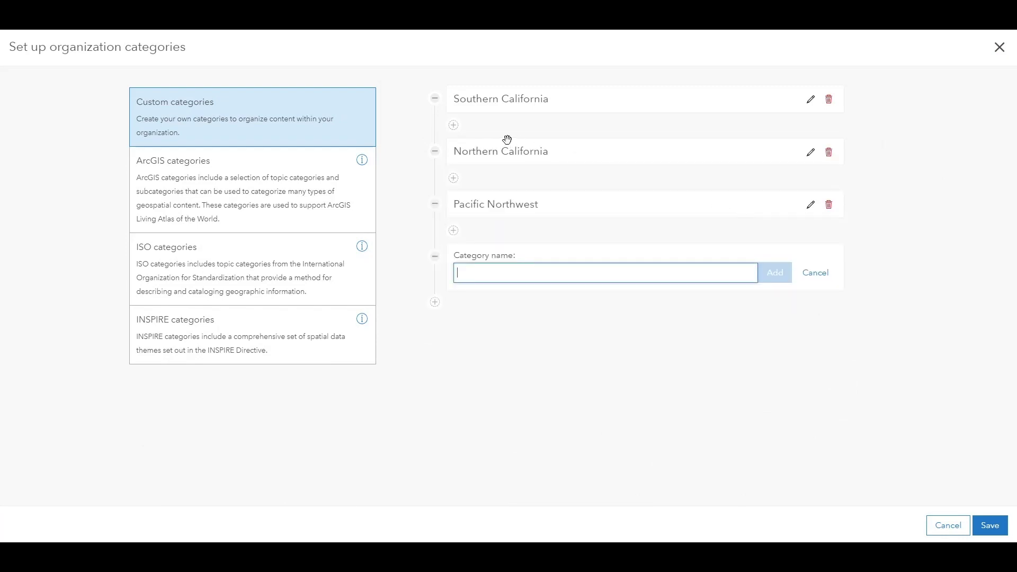
# Step: Add Big Bear as a subcategory of Southern California and save the categories
pyautogui.click(453, 125)
pyautogui.write('Big Bear')
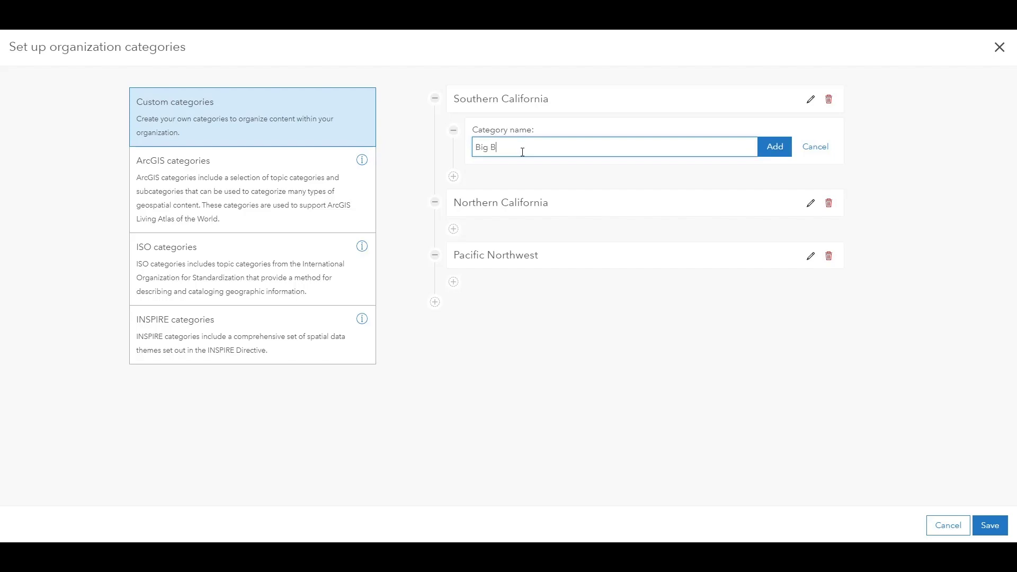
pyautogui.click(770, 147)
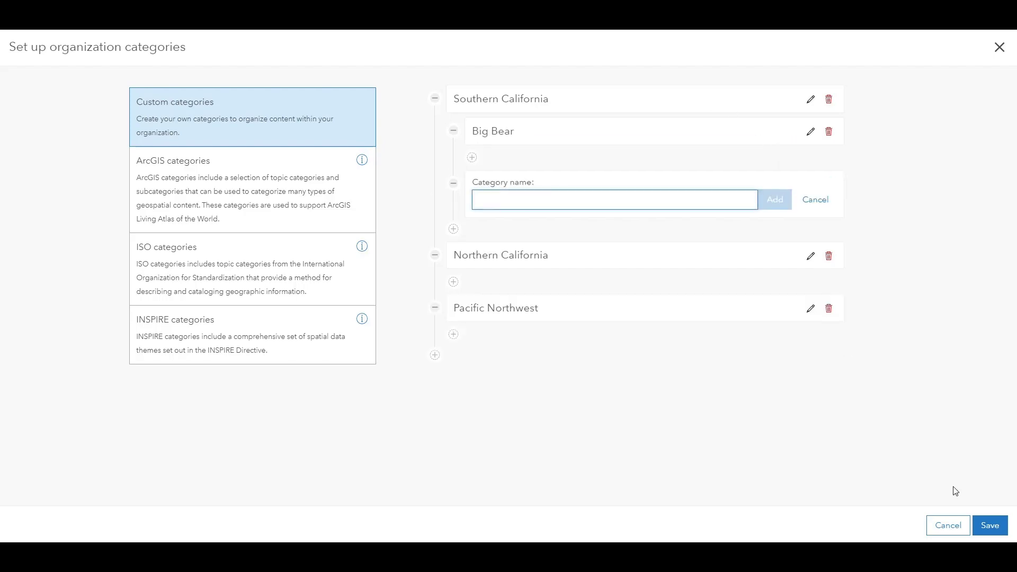
pyautogui.click(985, 525)
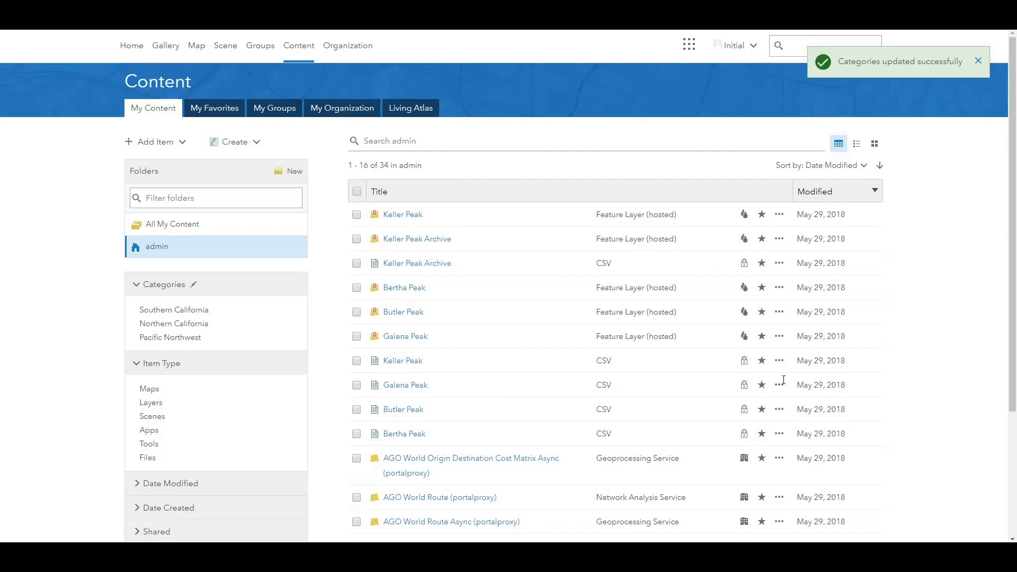
# Step: Categorize Keller Peak, Keller Peak Archive, Bertha, Butler and Galena Peak layers under Big Bear
pyautogui.click(356, 214)
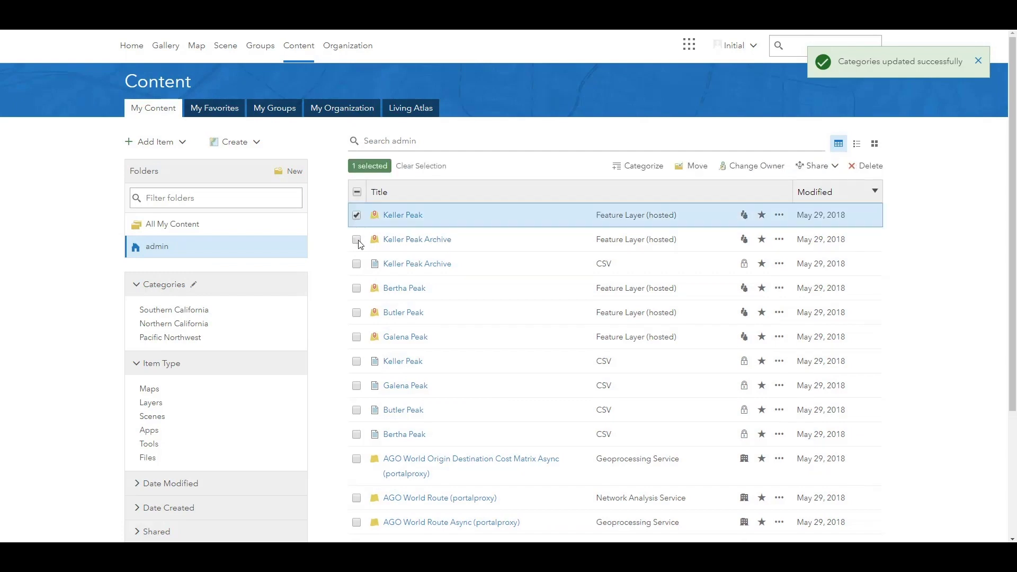
pyautogui.click(357, 239)
pyautogui.click(357, 287)
pyautogui.click(356, 312)
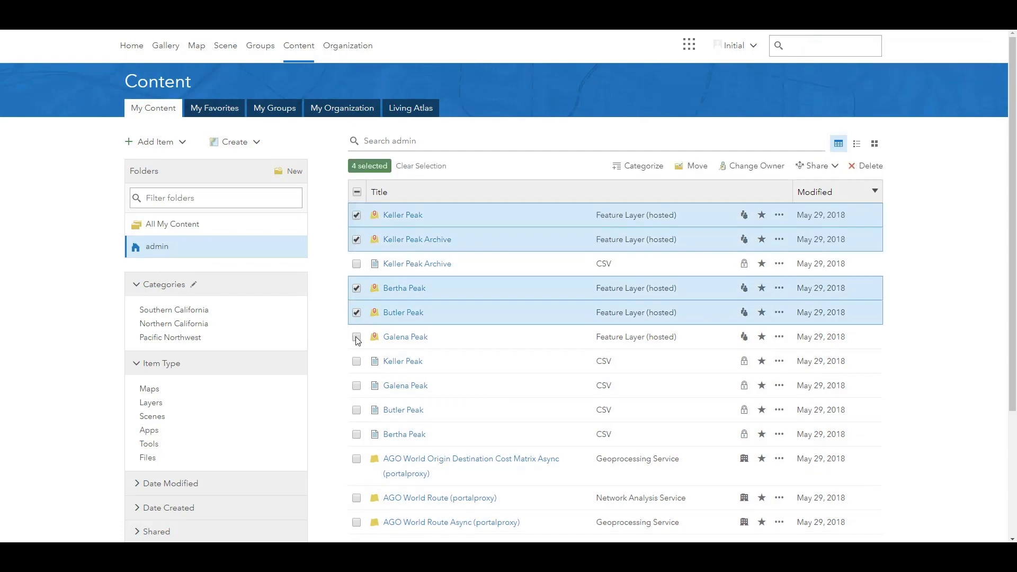
pyautogui.click(356, 337)
pyautogui.click(650, 169)
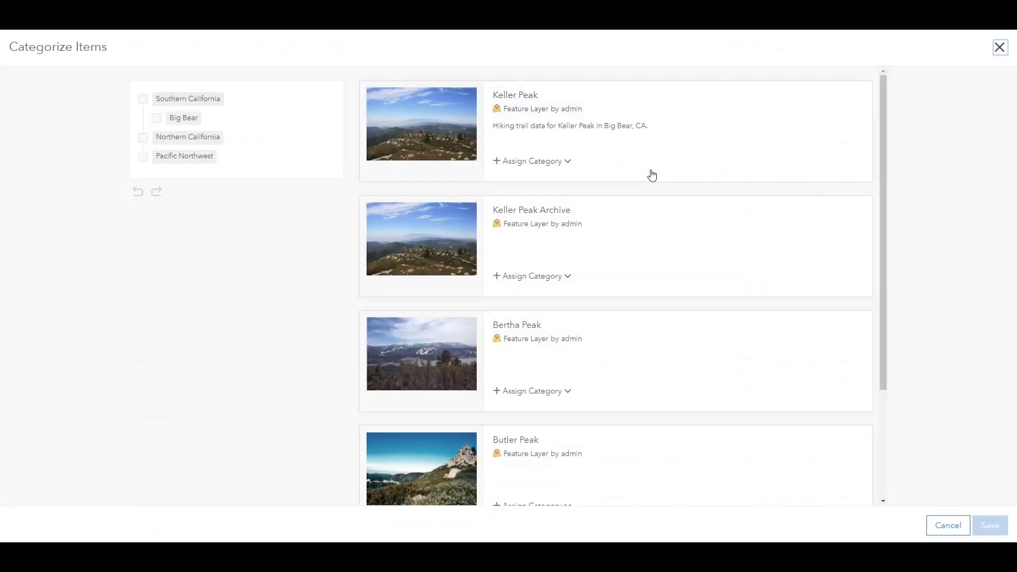
pyautogui.click(158, 121)
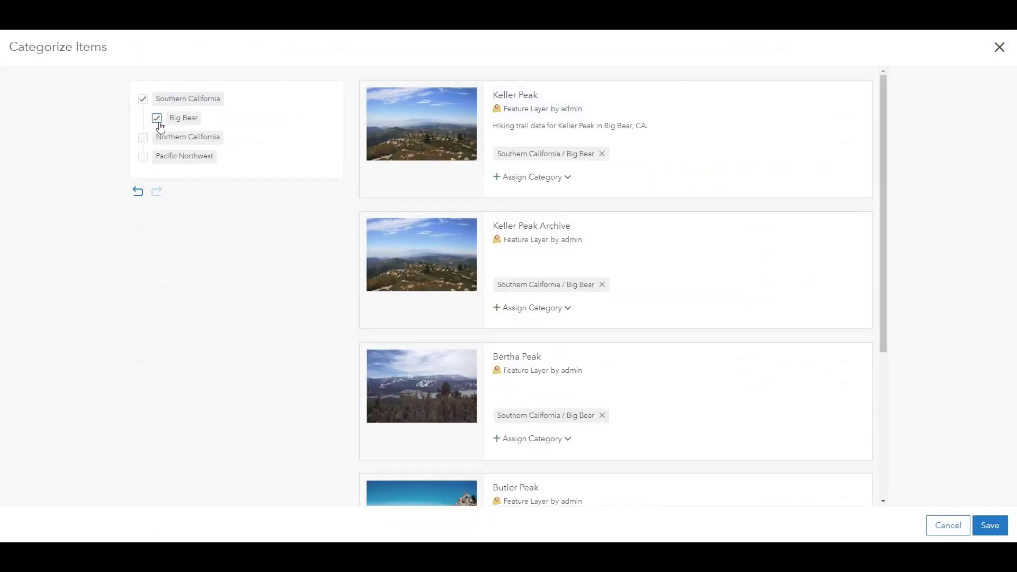
pyautogui.click(988, 526)
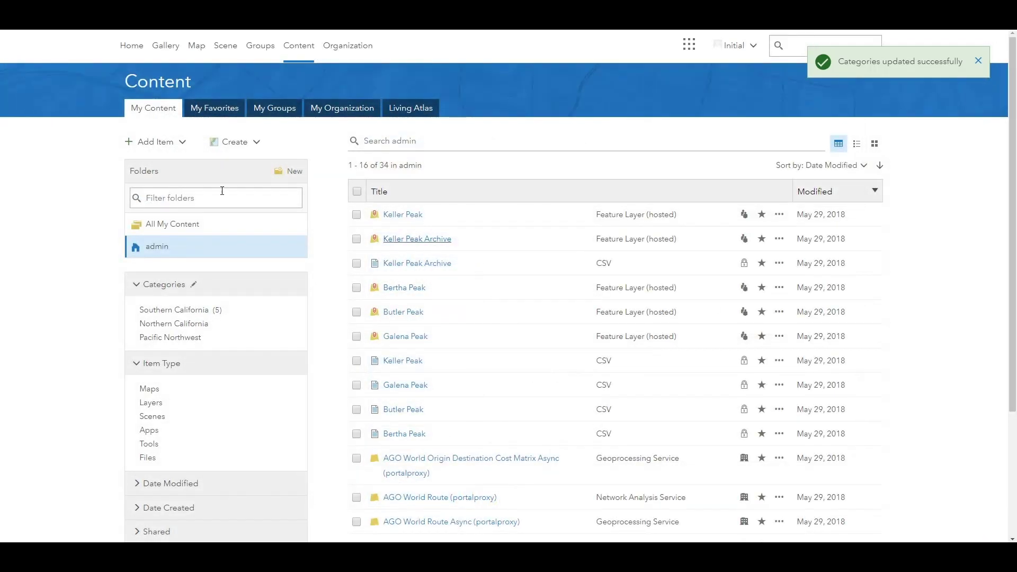
pyautogui.click(395, 216)
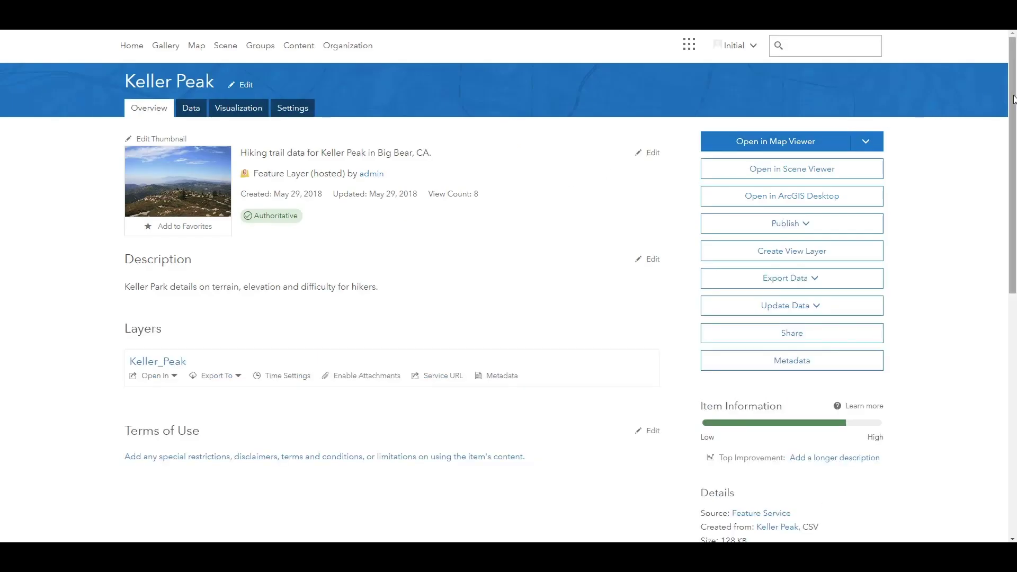
# Step: Scroll through the Keller Peak item page to review its details
pyautogui.scroll(-1, 395, 222)
pyautogui.scroll(-6, 758, 259)
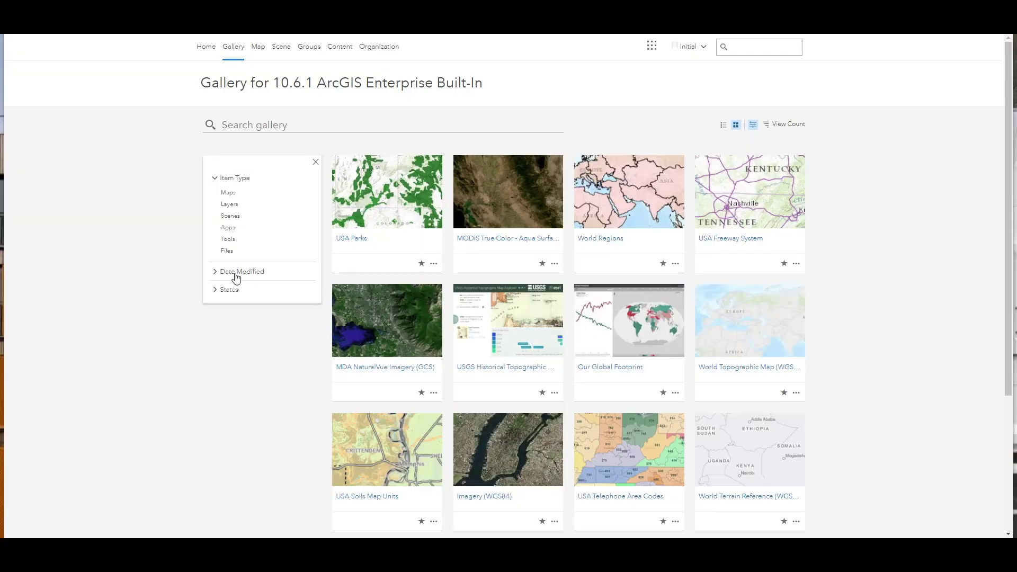
# Step: Filter the gallery by a custom Date Modified range and Authoritative status
pyautogui.click(236, 274)
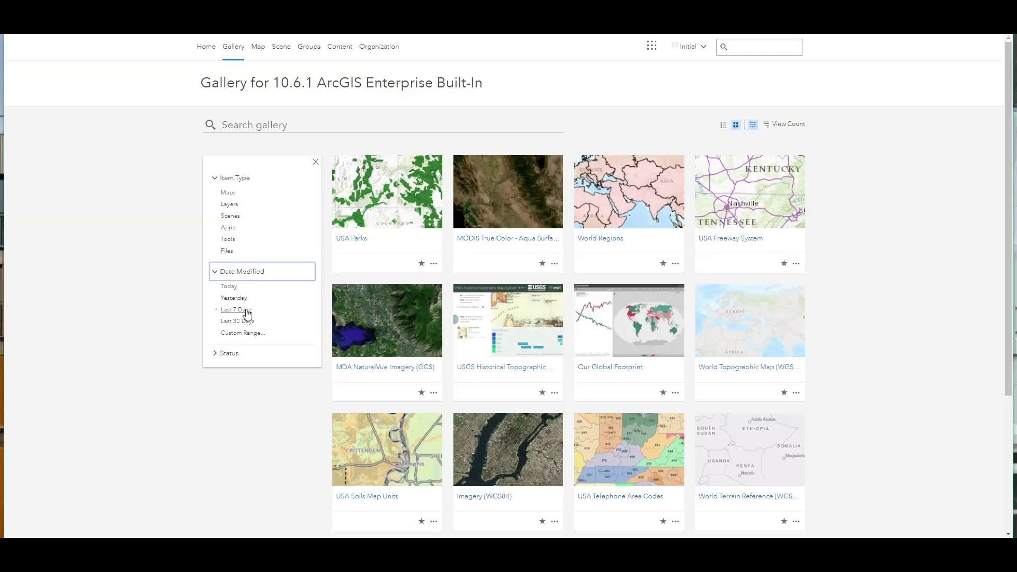
pyautogui.click(253, 335)
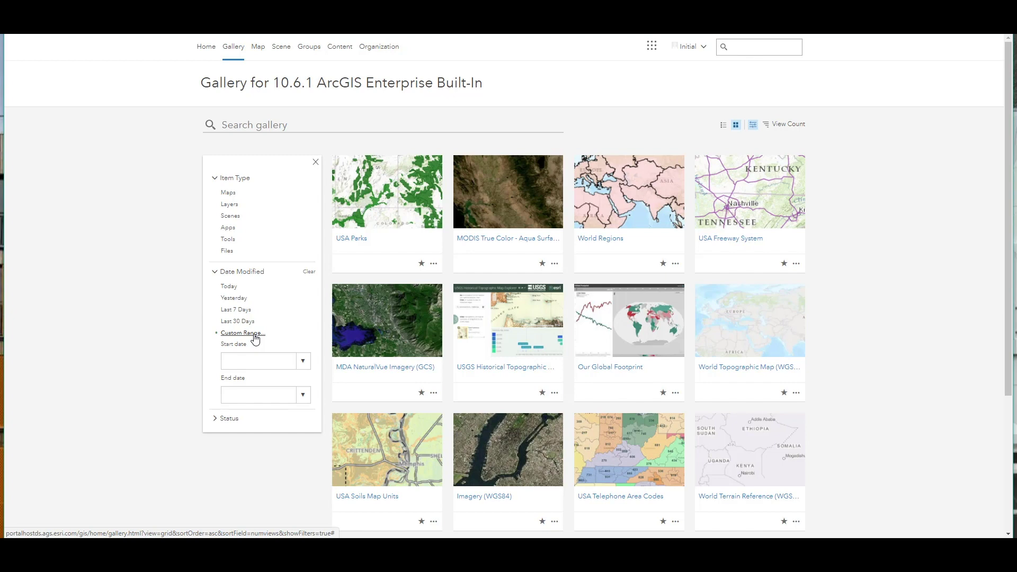
pyautogui.click(237, 423)
pyautogui.click(238, 433)
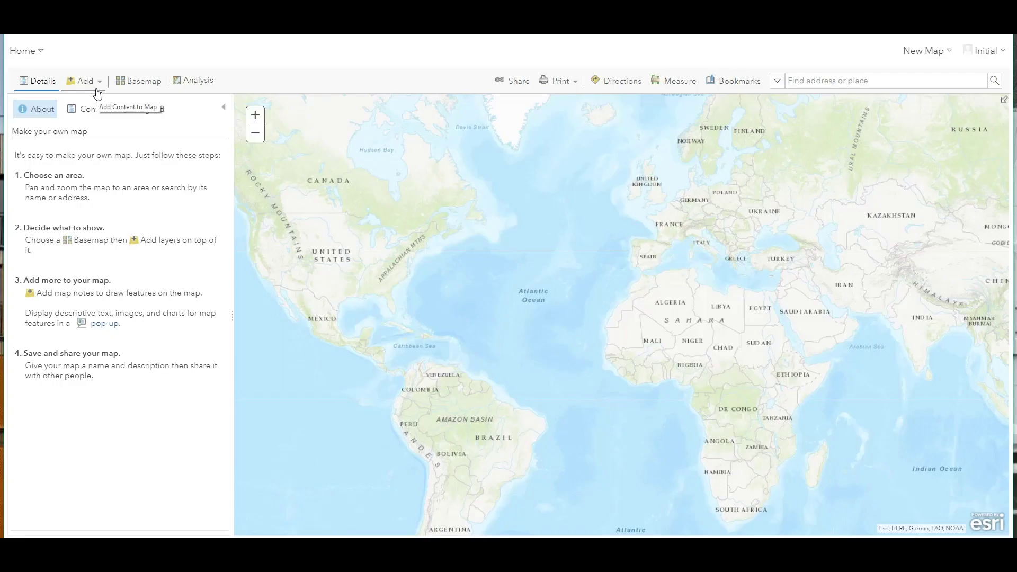
pyautogui.click(88, 82)
# Step: In My Content layers, apply then clear an Authoritative filter and view Marathon Event Layer details
pyautogui.click(96, 103)
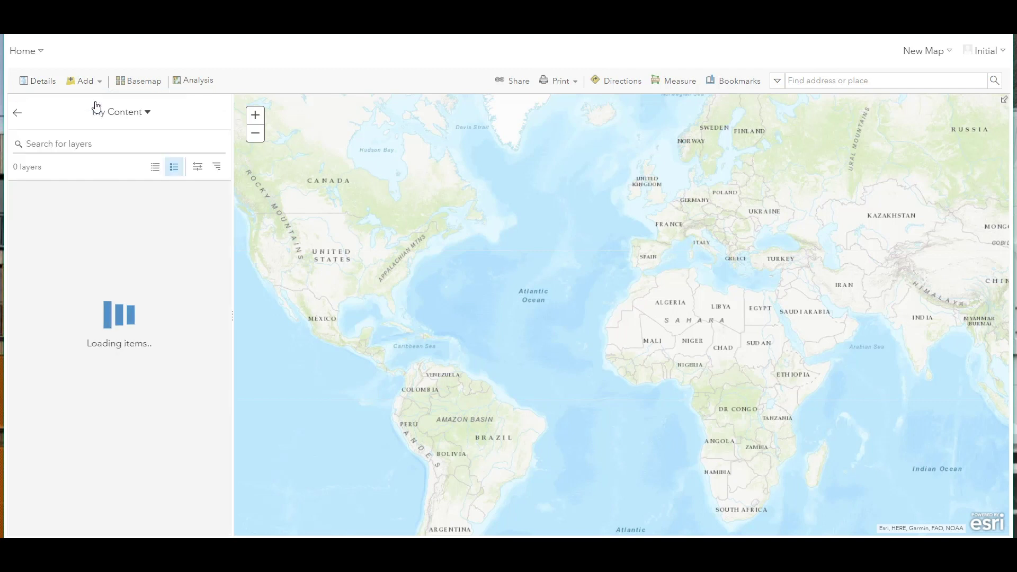
pyautogui.click(197, 170)
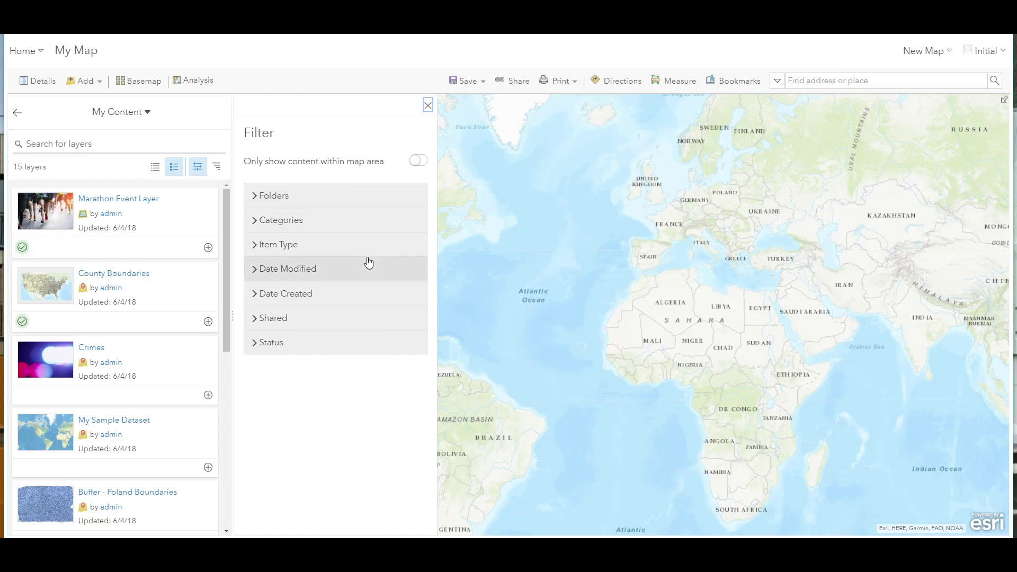
pyautogui.click(353, 346)
pyautogui.click(306, 372)
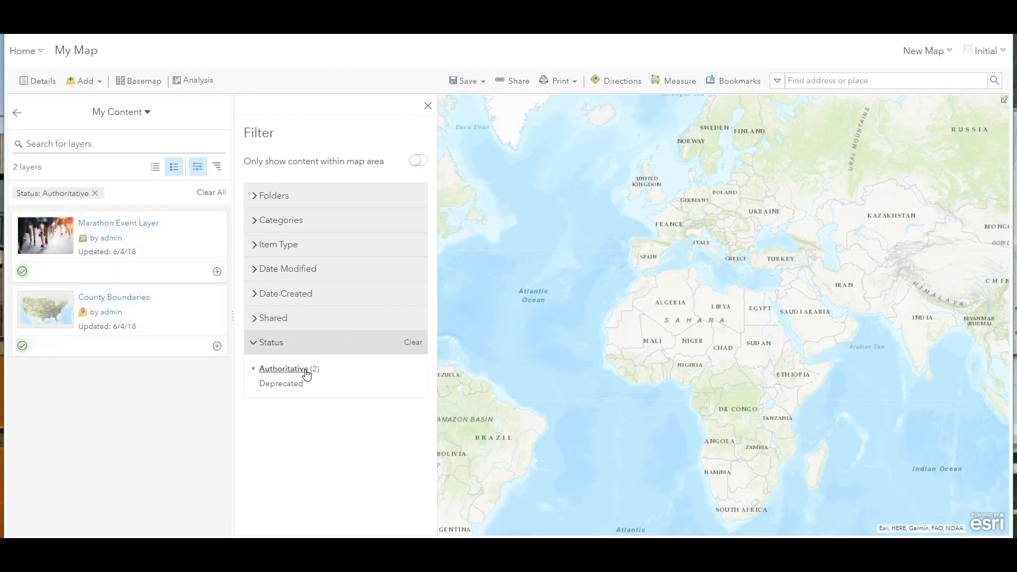
pyautogui.click(414, 343)
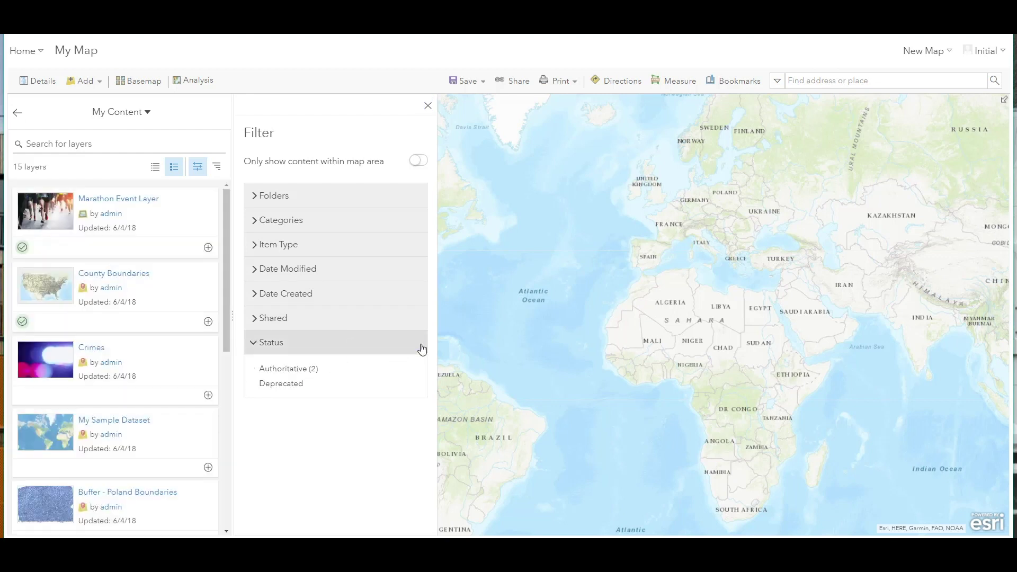
pyautogui.click(428, 106)
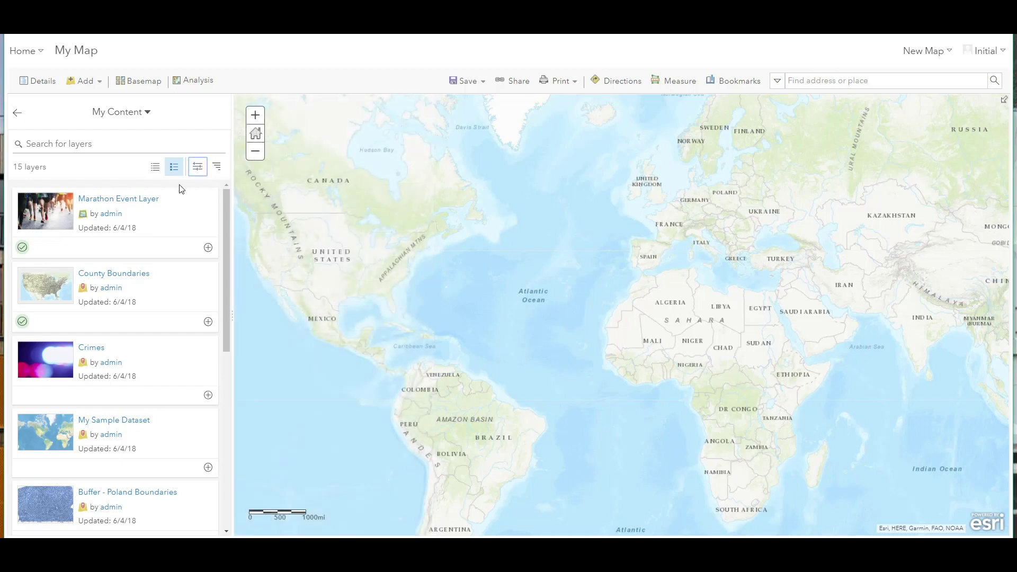
pyautogui.click(135, 199)
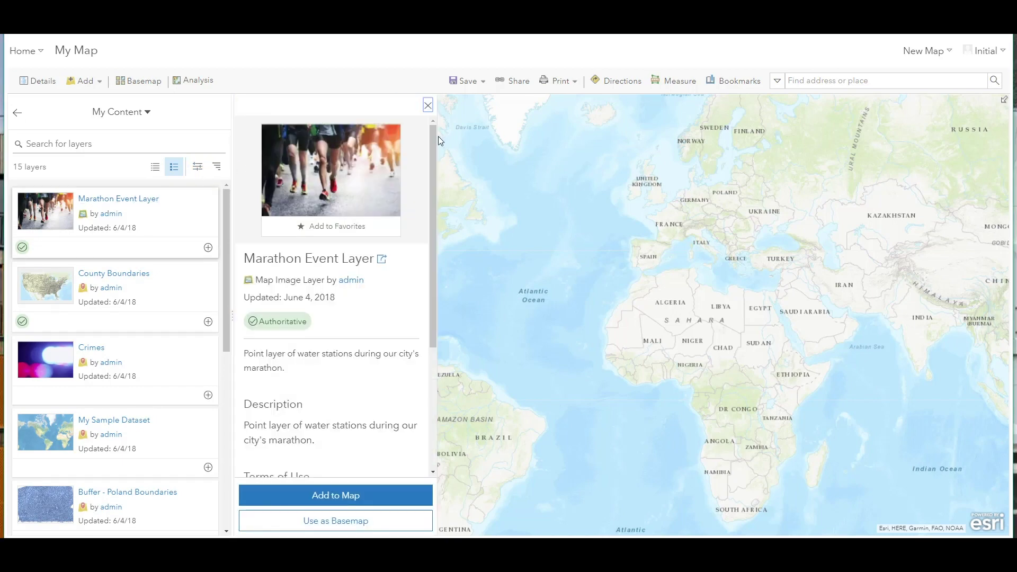
pyautogui.moveTo(435, 139); pyautogui.dragTo(433, 272)
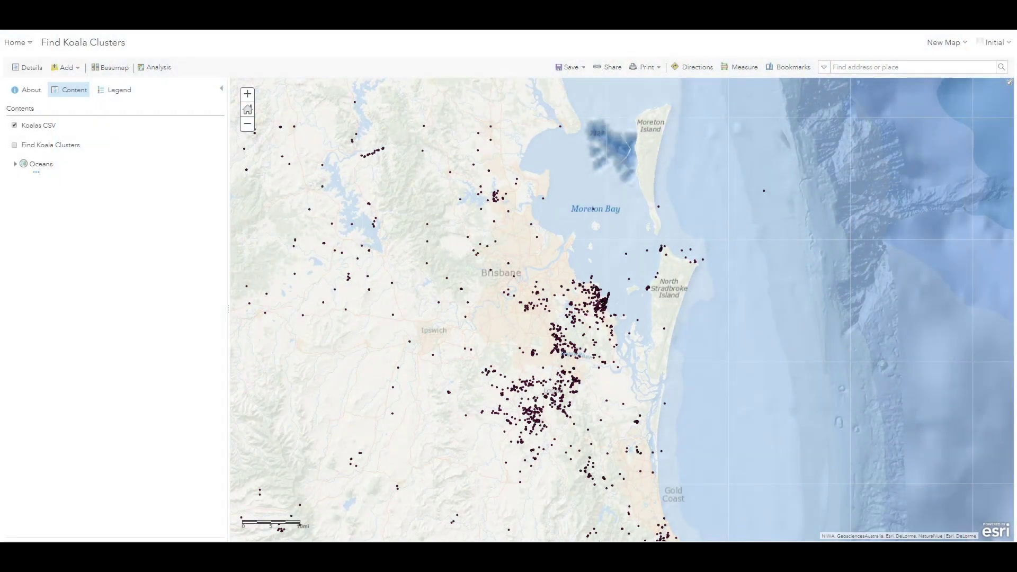
# Step: Inspect a koala sighting near North Stradbroke Island, then bring up the Find Point Clusters tool
pyautogui.click(649, 289)
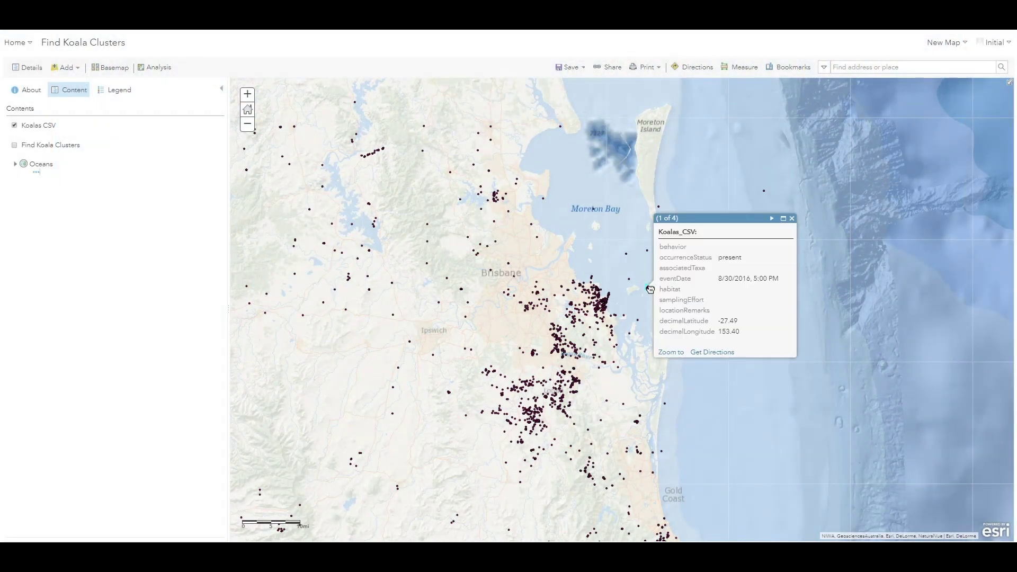
pyautogui.click(792, 219)
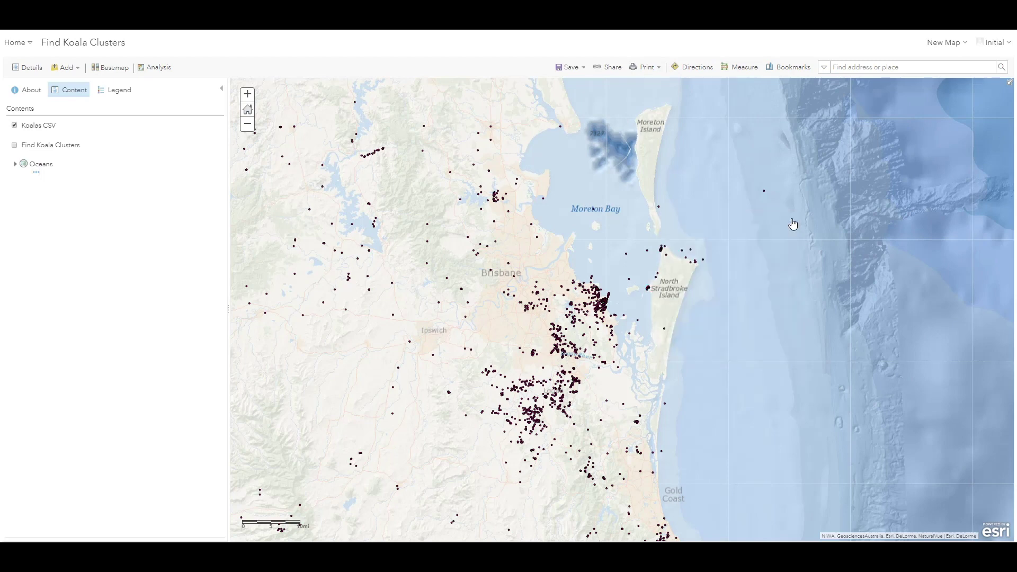
pyautogui.click(156, 68)
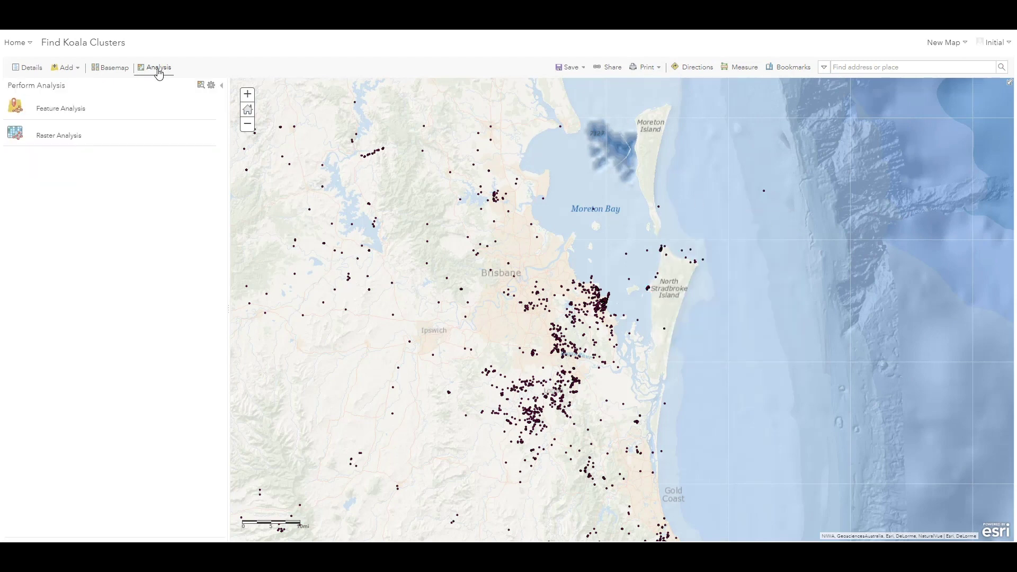
pyautogui.click(80, 109)
pyautogui.click(67, 145)
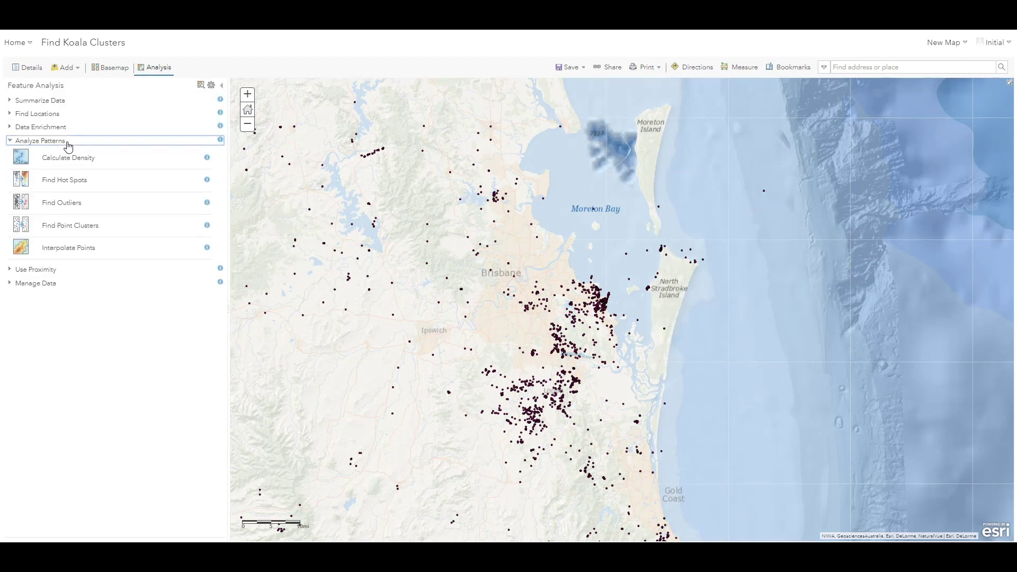
pyautogui.click(83, 229)
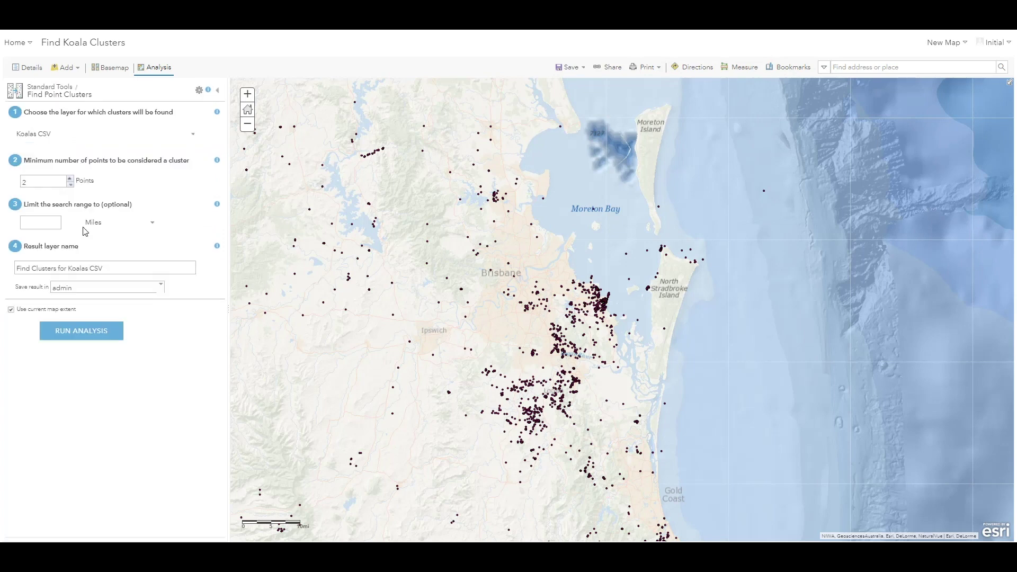
# Step: Set the minimum points to 50 and shorten the result name to Find Clusters
pyautogui.moveTo(29, 182); pyautogui.dragTo(18, 184)
pyautogui.write('50')
pyautogui.click(115, 266)
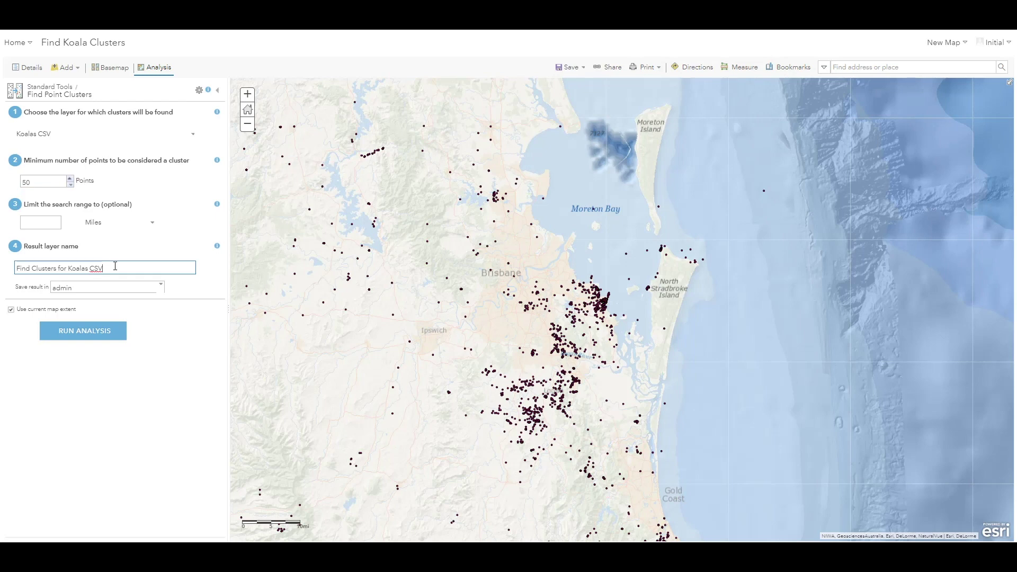
pyautogui.moveTo(115, 266); pyautogui.dragTo(56, 264)
pyautogui.press('BackSpace')
# Step: Run the analysis, show Find Koala Clusters, hide Koalas CSV, and zoom to the coastal clusters
pyautogui.click(70, 337)
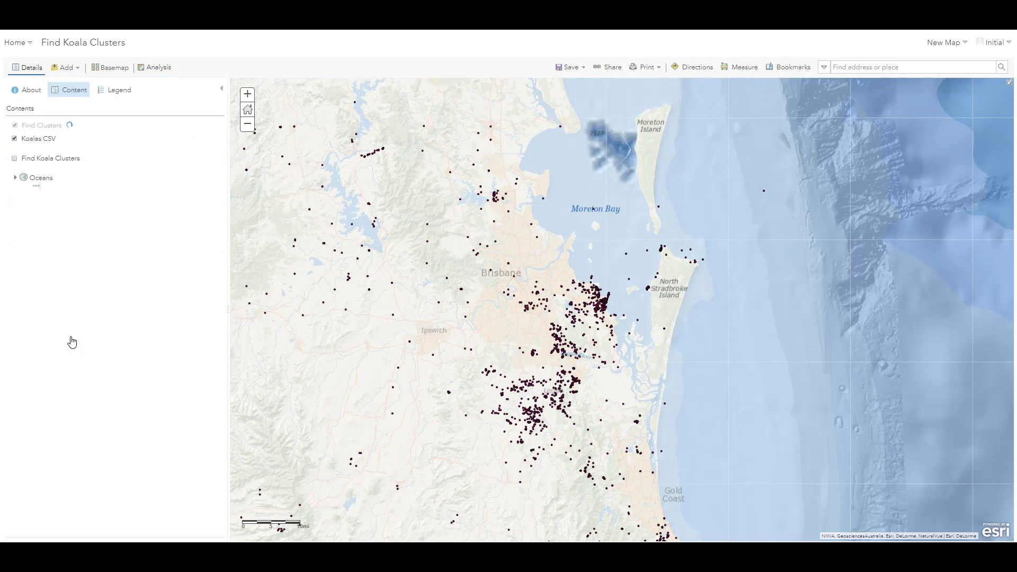
pyautogui.click(14, 159)
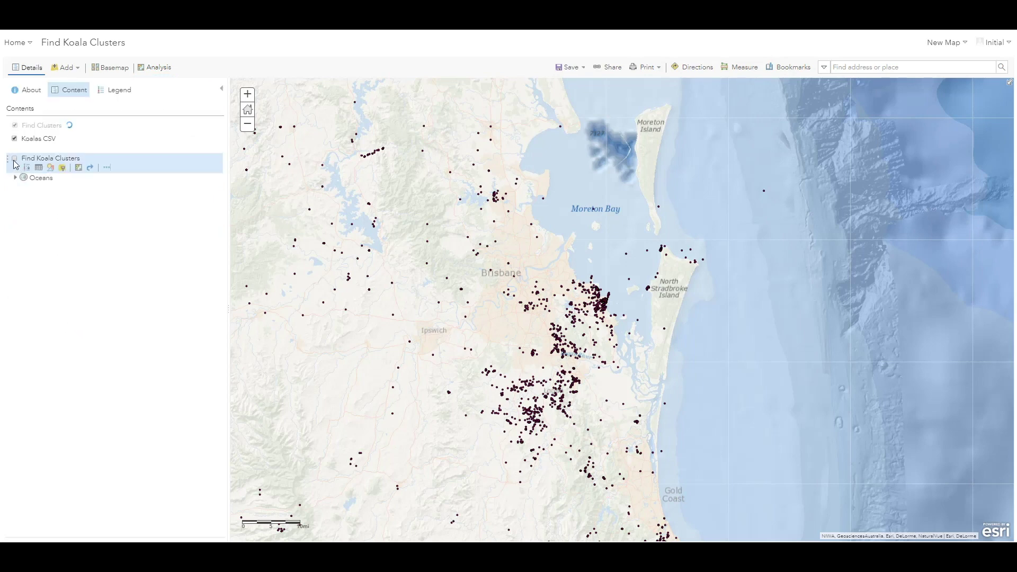
pyautogui.click(15, 139)
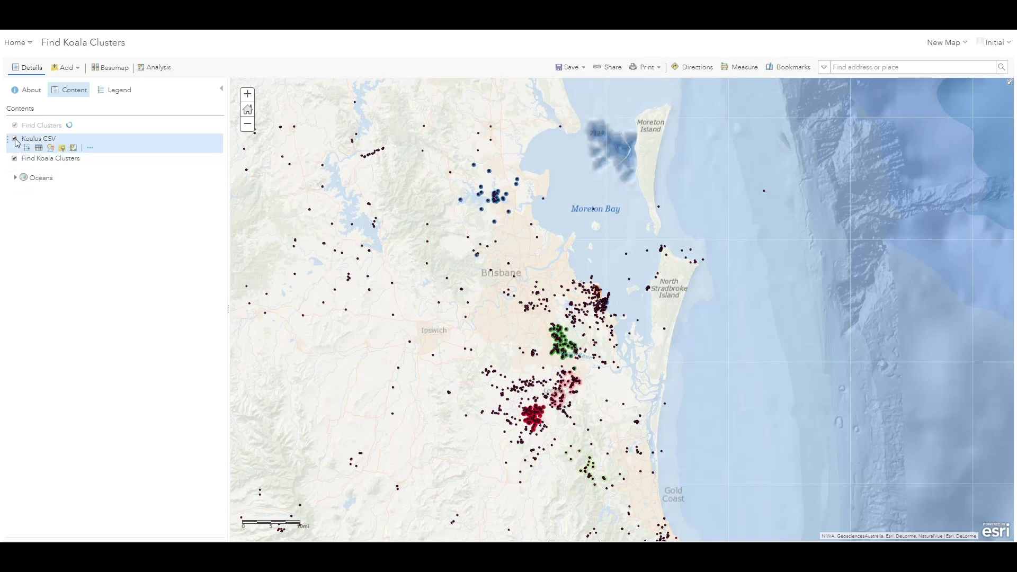
pyautogui.moveTo(521, 247); pyautogui.dragTo(657, 341)
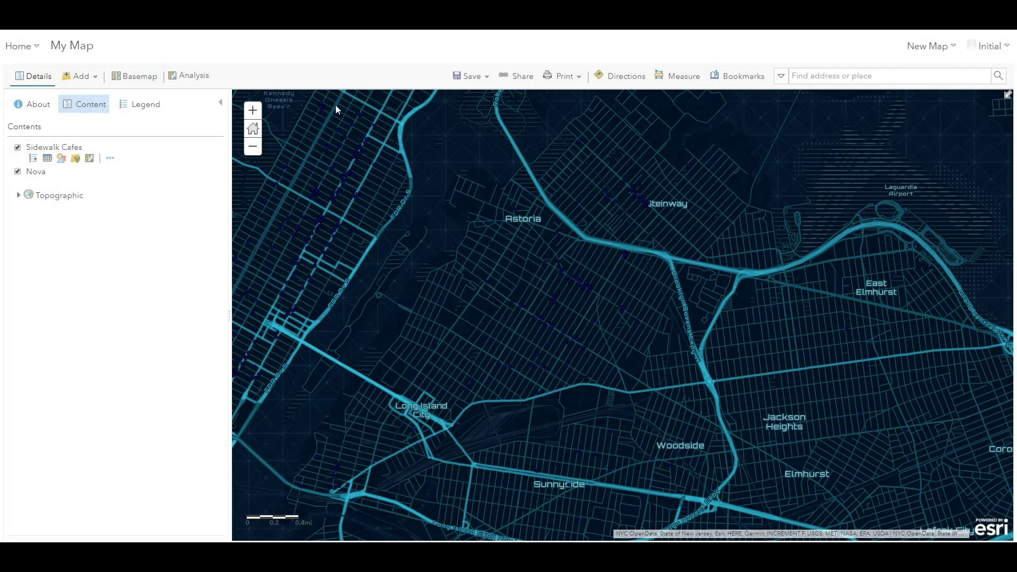
# Step: Restyle Sidewalk Cafes with the yellow symbol from the Firefly category at 10 px and apply it
pyautogui.click(62, 159)
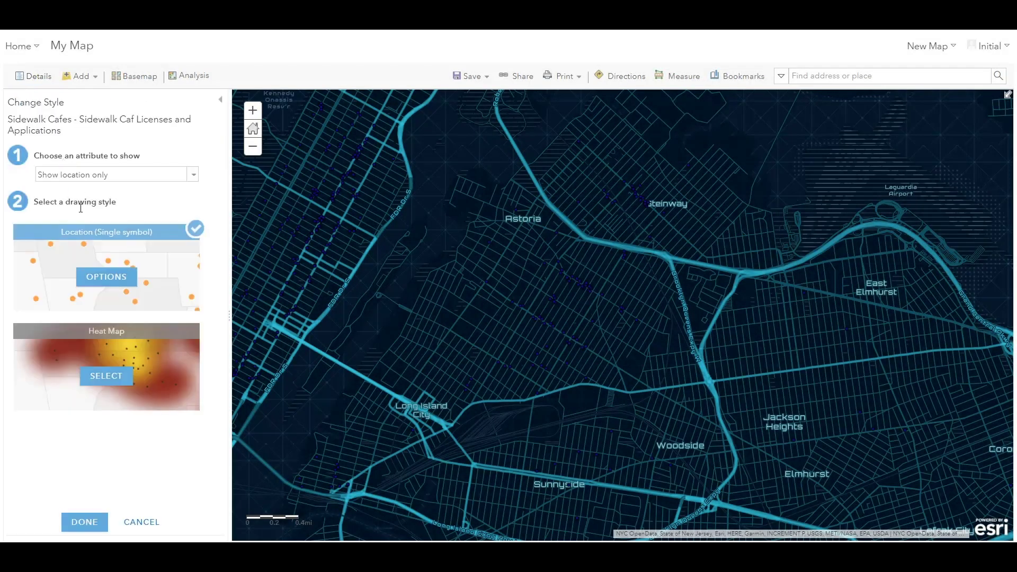
pyautogui.click(96, 276)
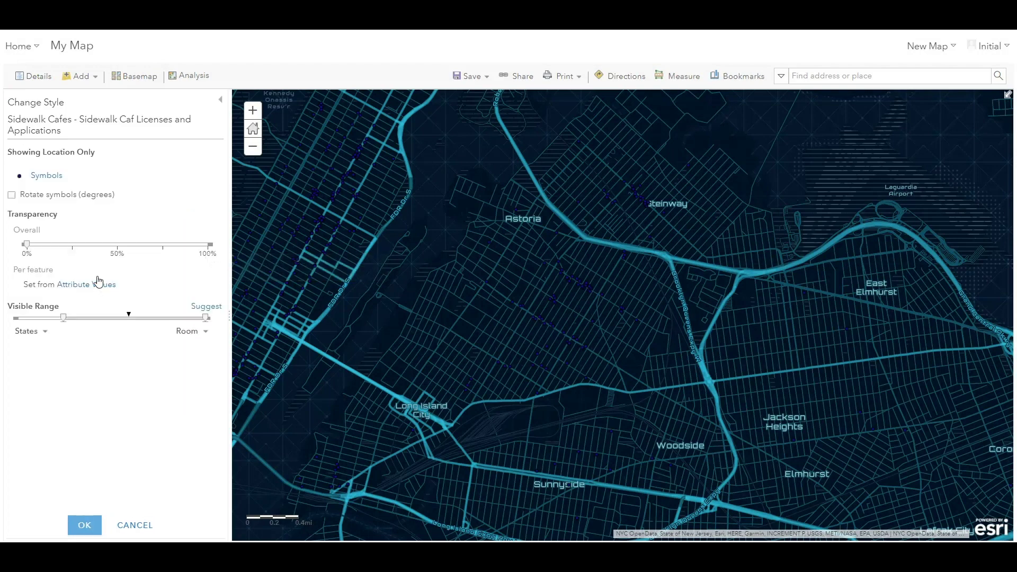
pyautogui.click(43, 178)
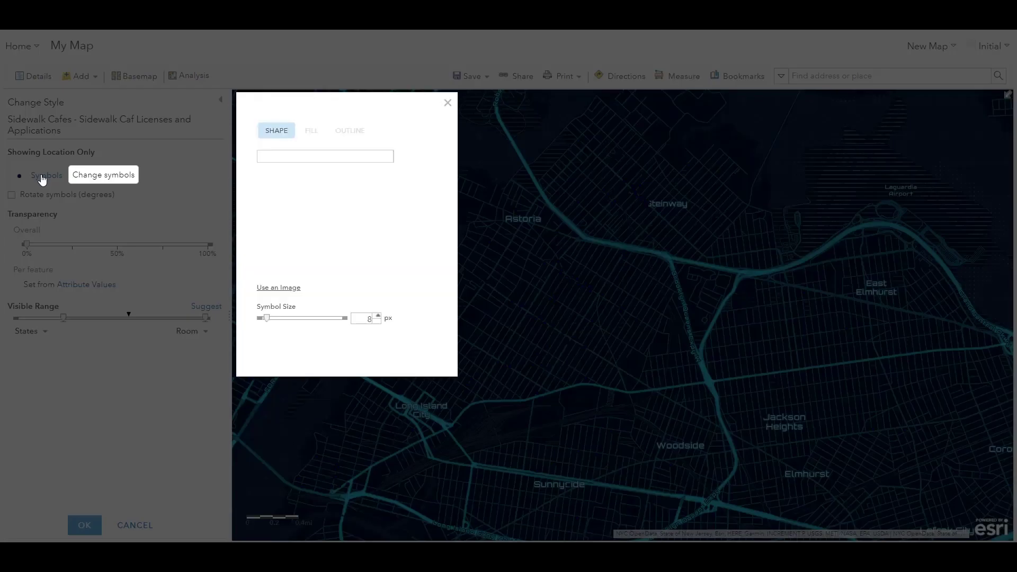
pyautogui.click(304, 166)
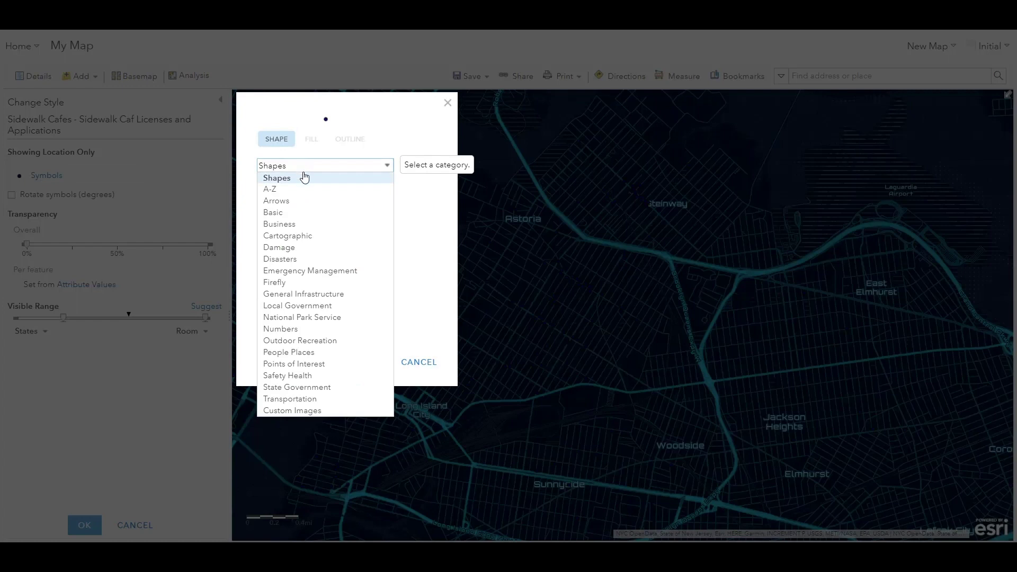
pyautogui.click(302, 283)
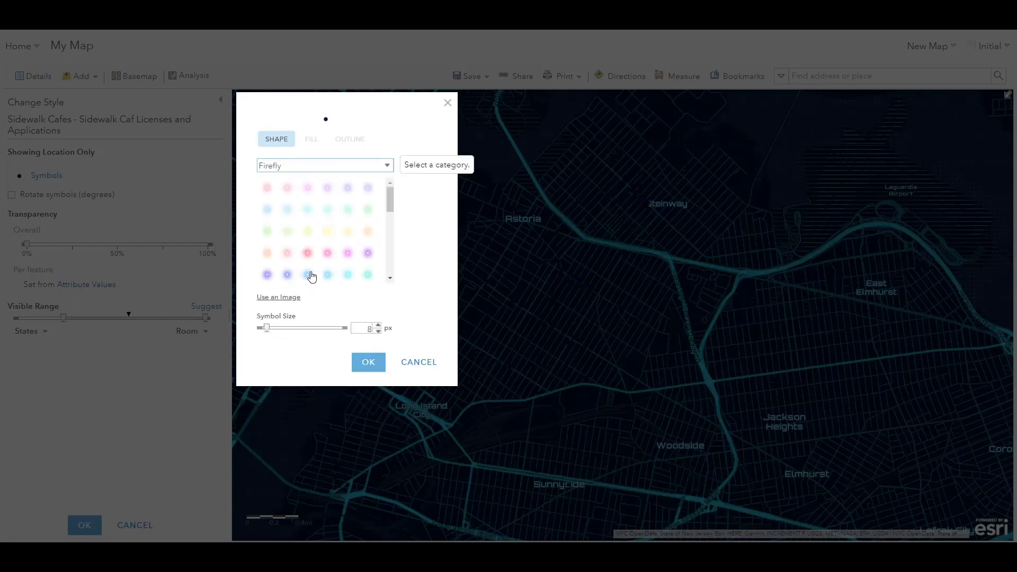
pyautogui.click(328, 231)
pyautogui.click(378, 325)
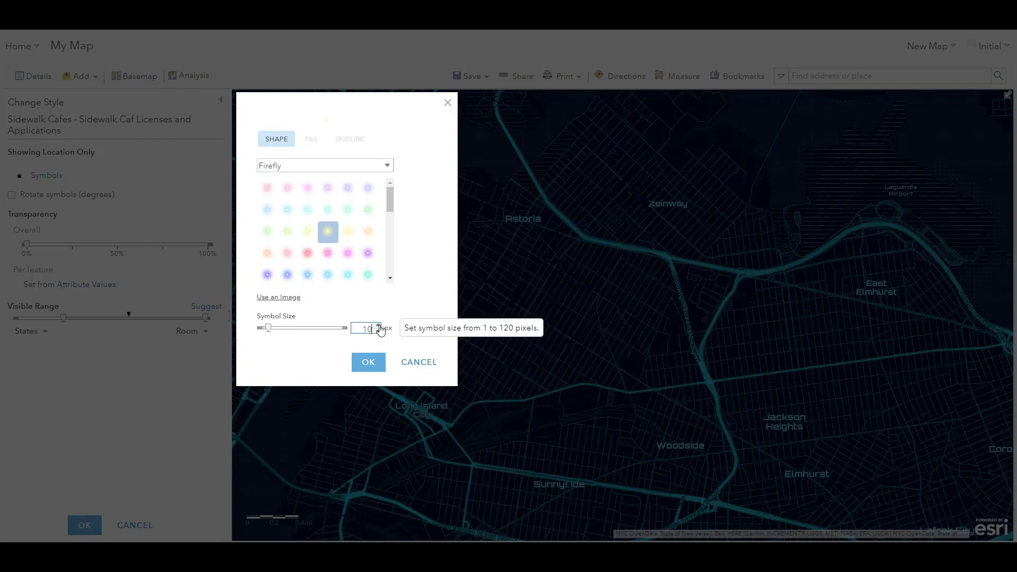
pyautogui.click(368, 362)
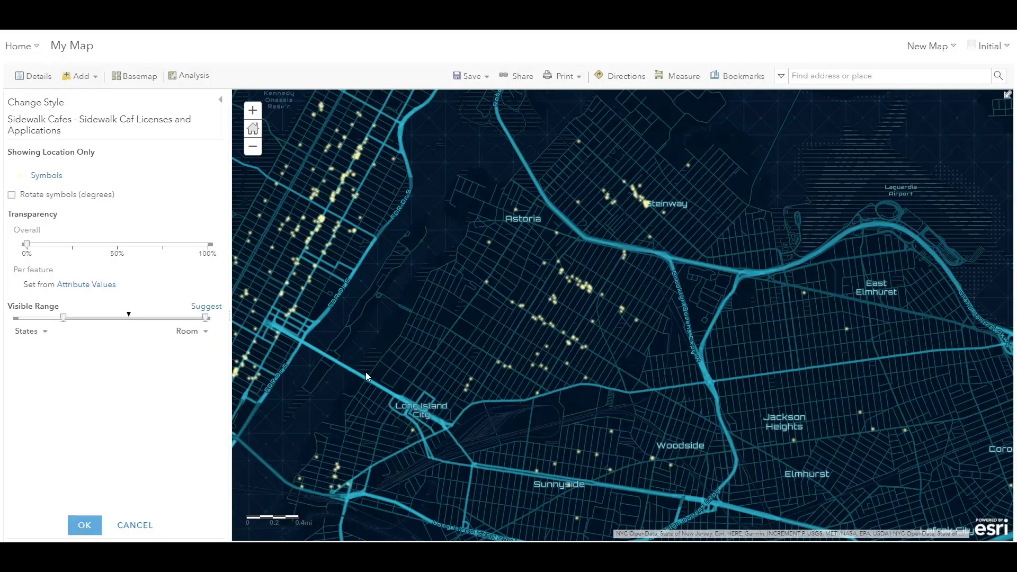
pyautogui.click(96, 529)
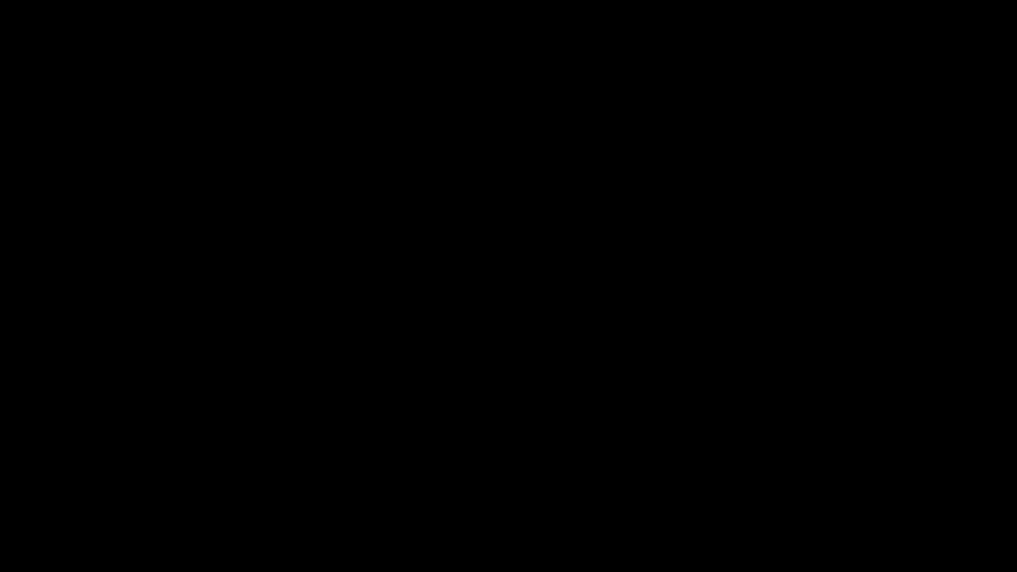